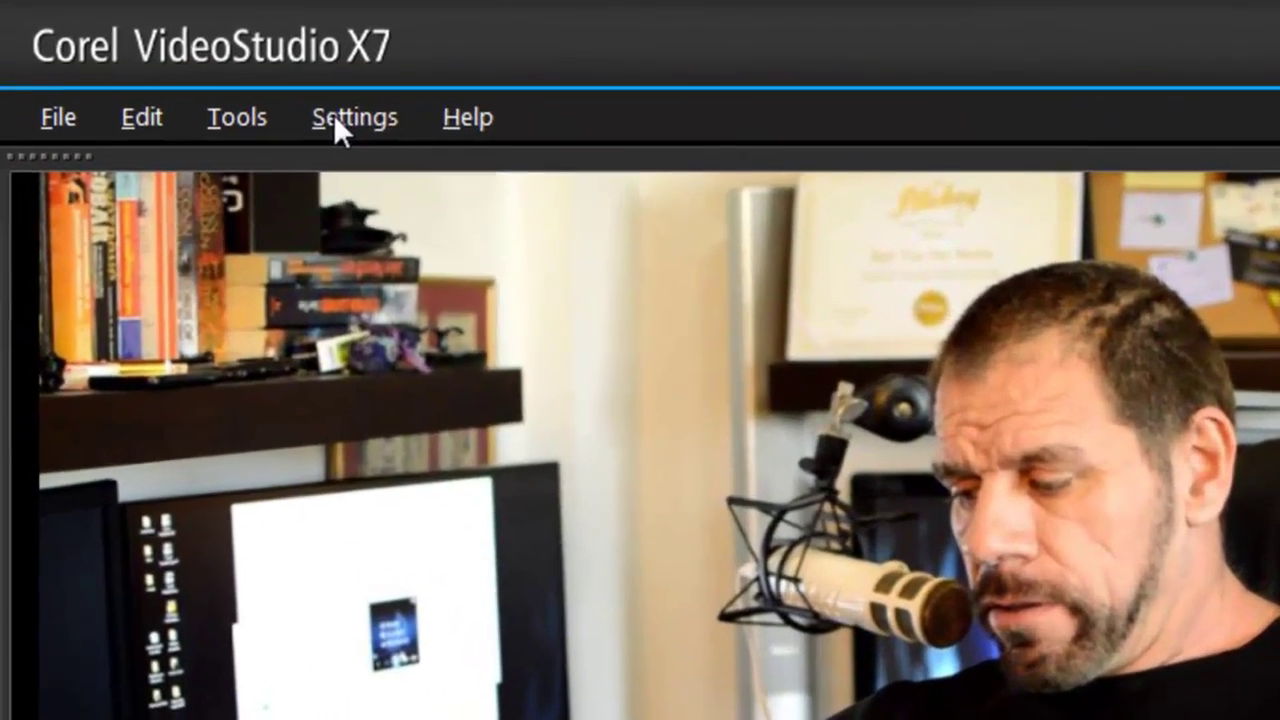
Step: Open Preferences from the Settings menu and move the dialog to the right
click(337, 115)
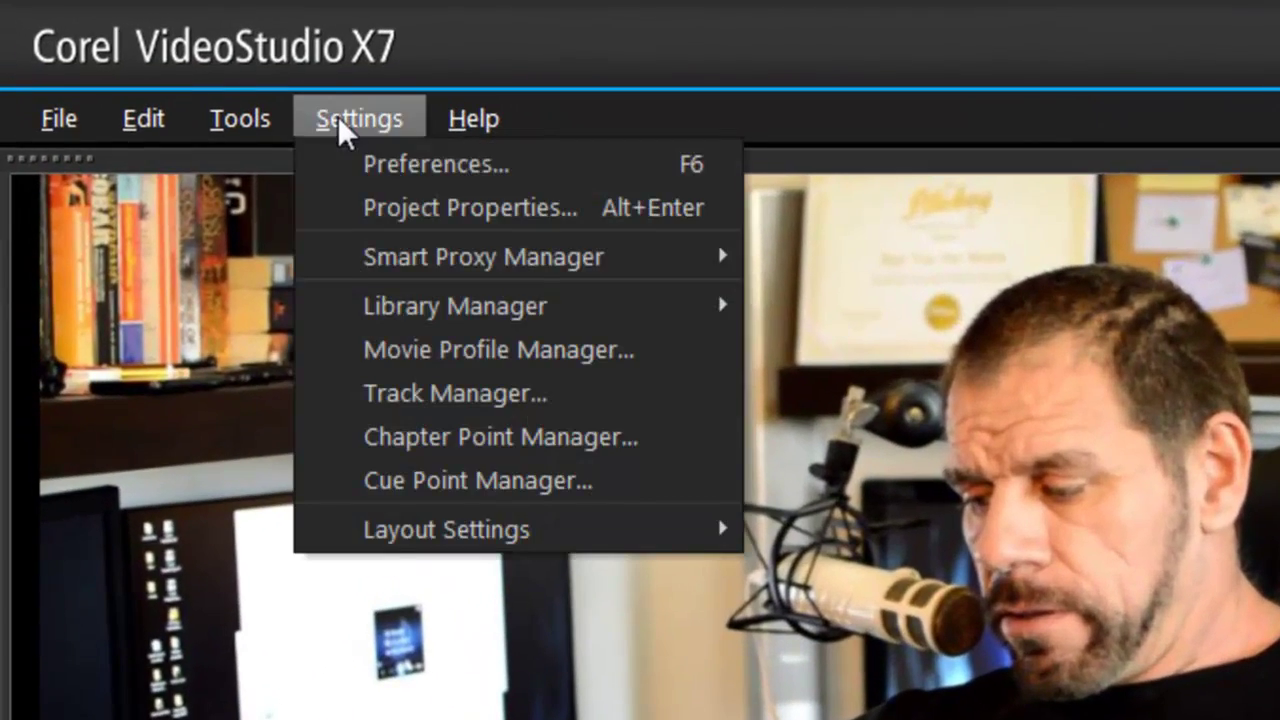
click(470, 165)
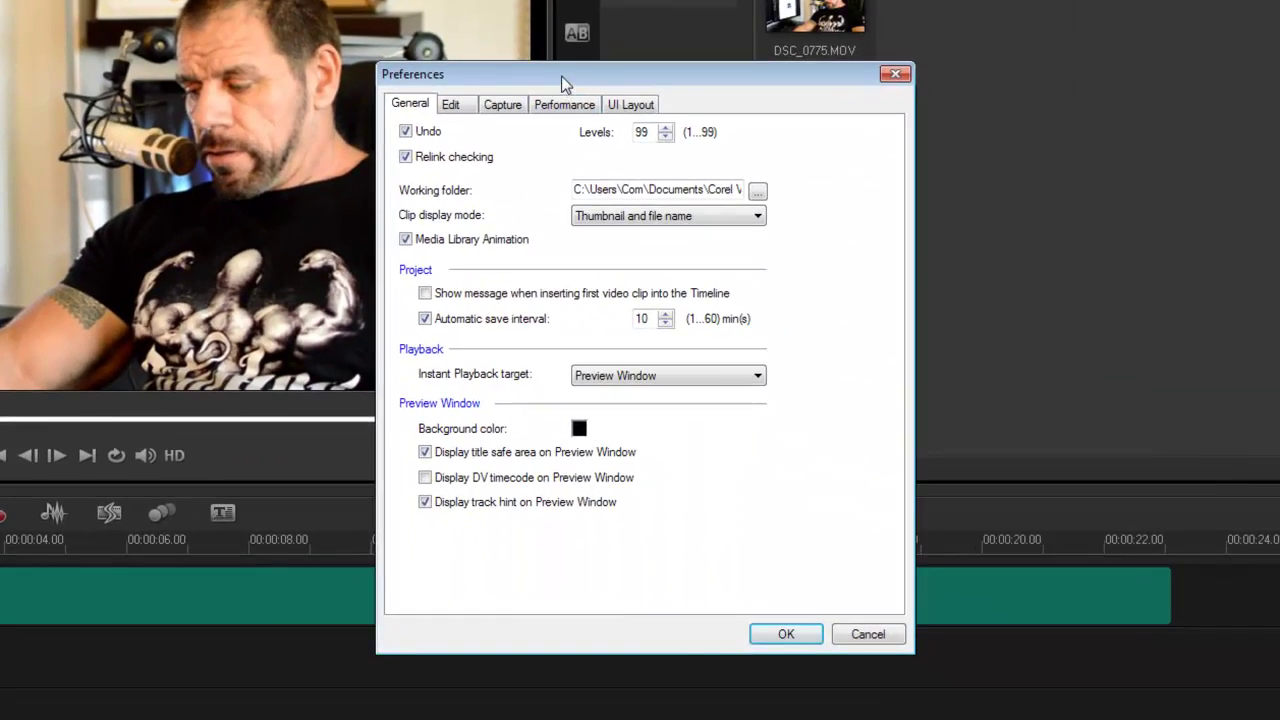
drag(561, 75, 781, 134)
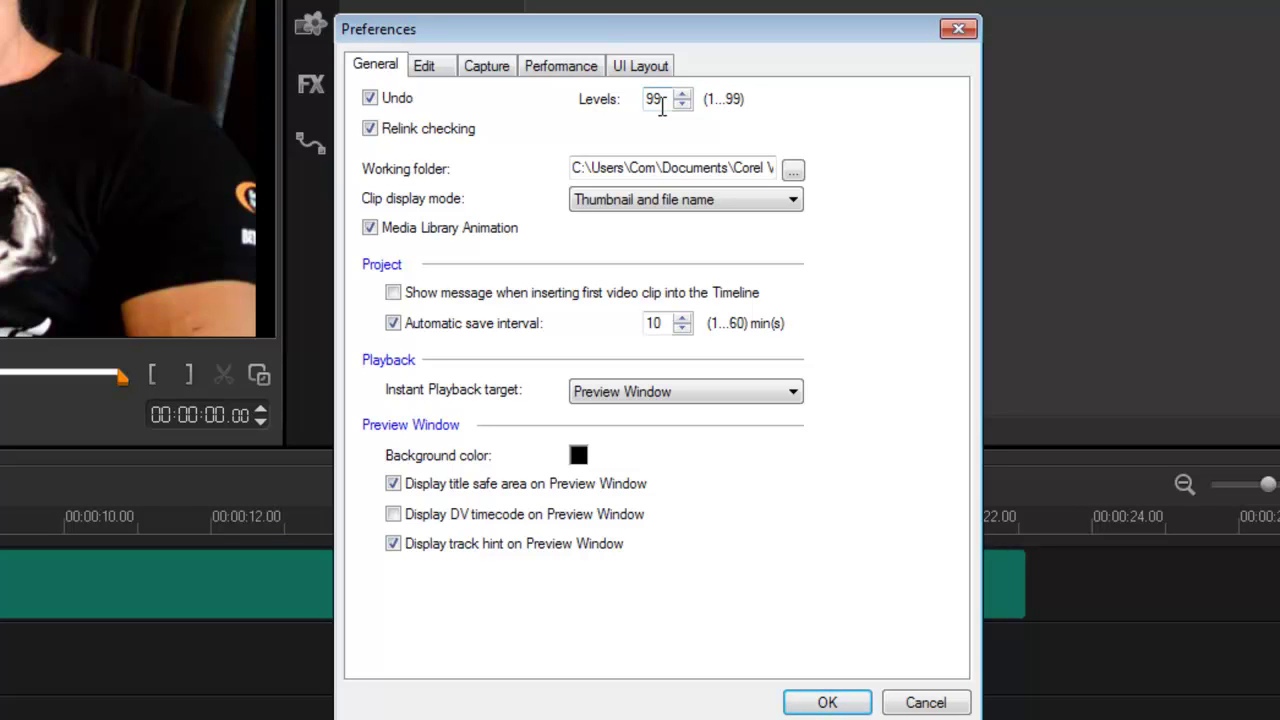
Step: On the Performance preferences, make Smart Proxy create proxies for video above 1280 x 720, leaving auto-generate off
click(558, 70)
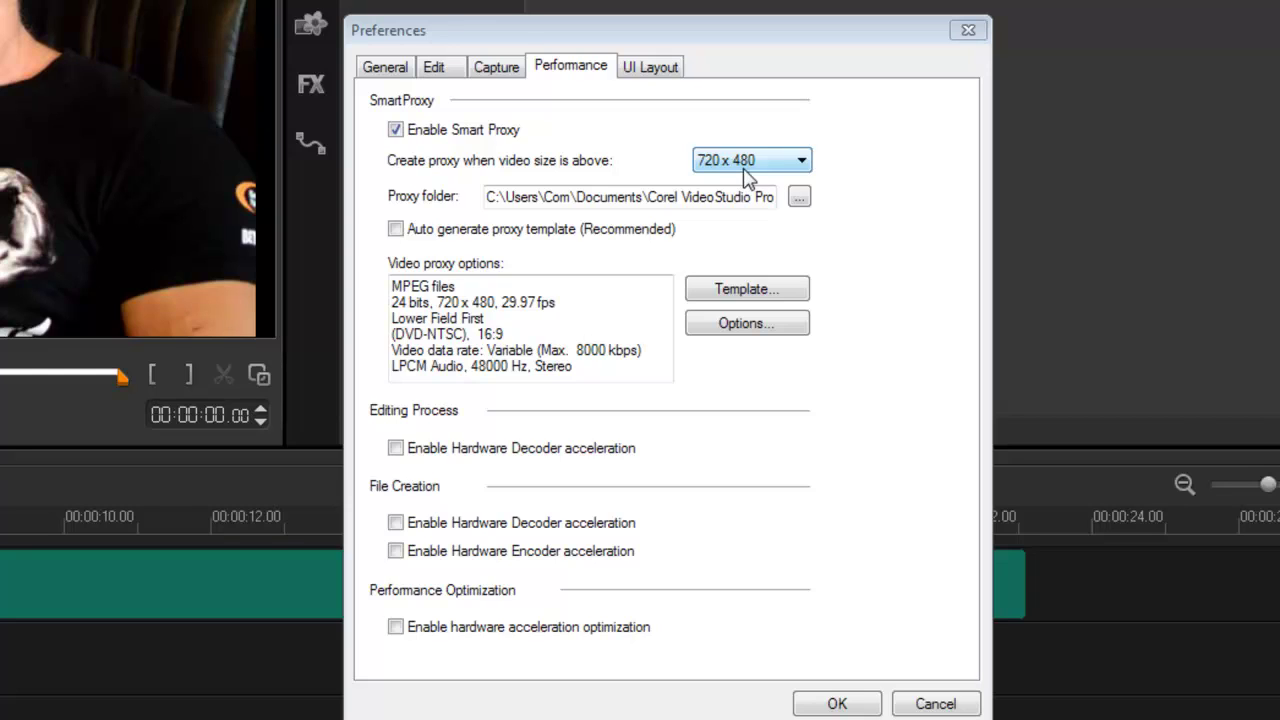
click(802, 162)
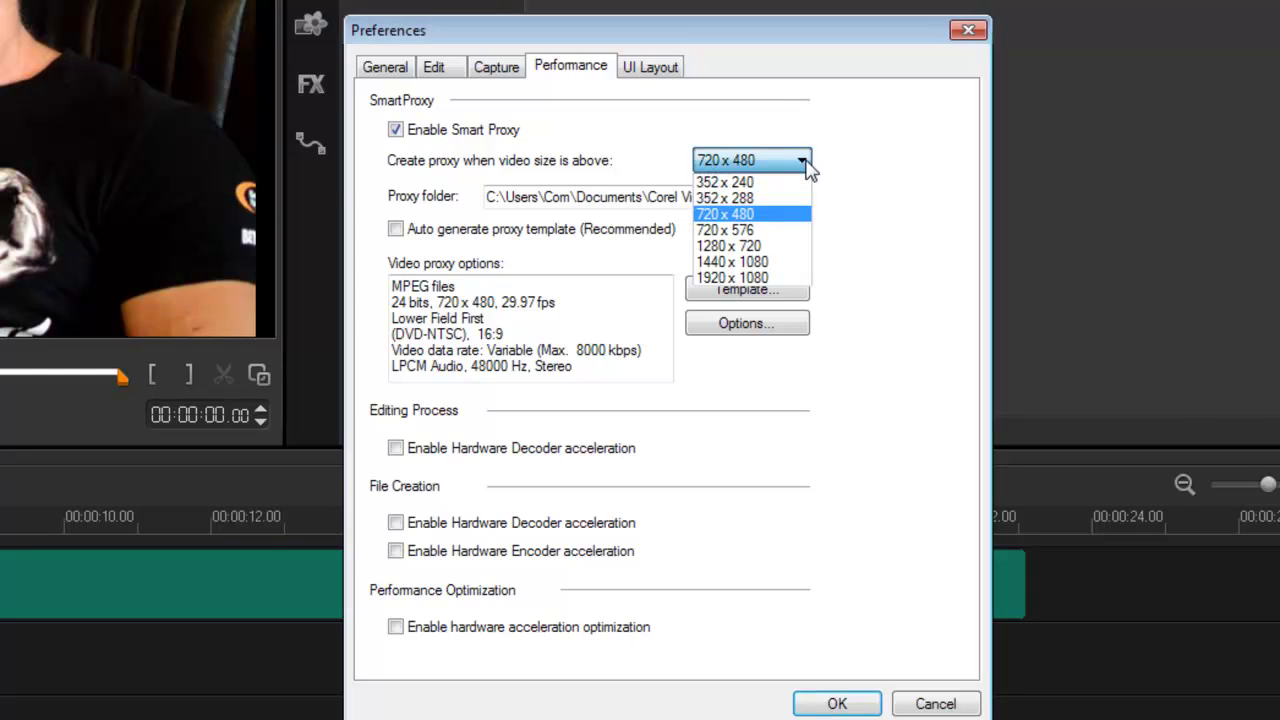
click(776, 246)
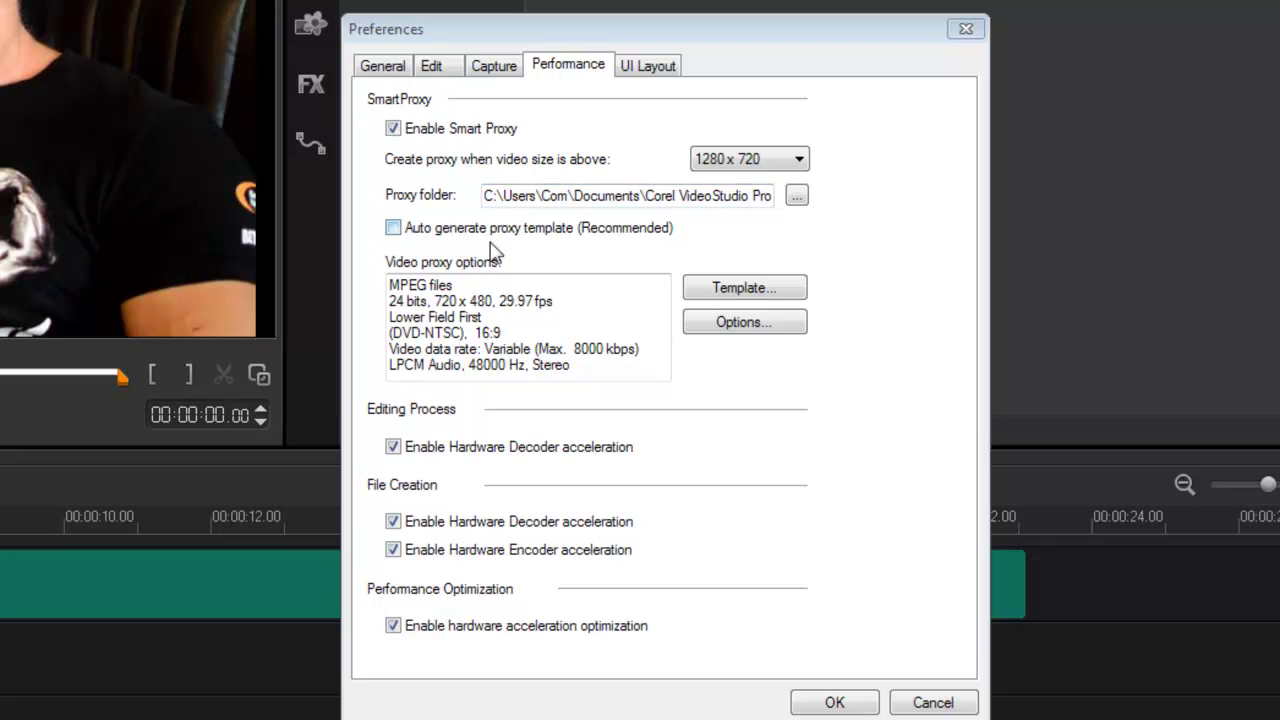
click(393, 228)
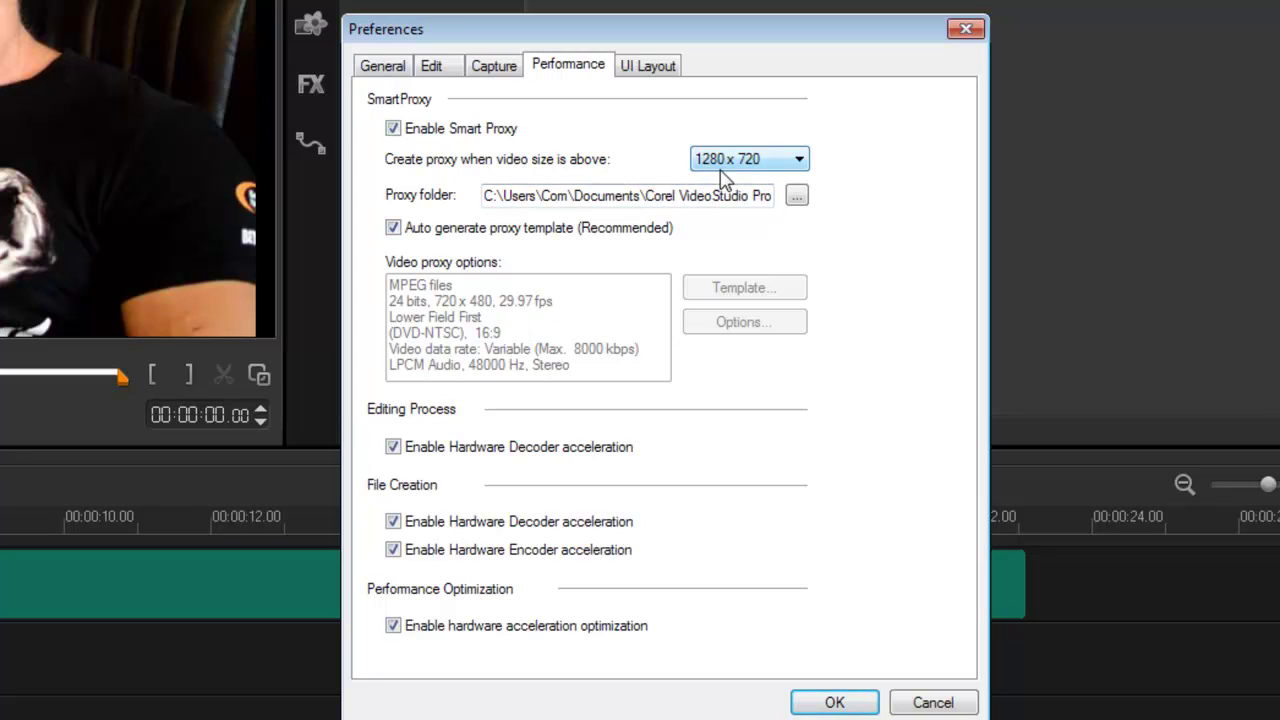
click(394, 230)
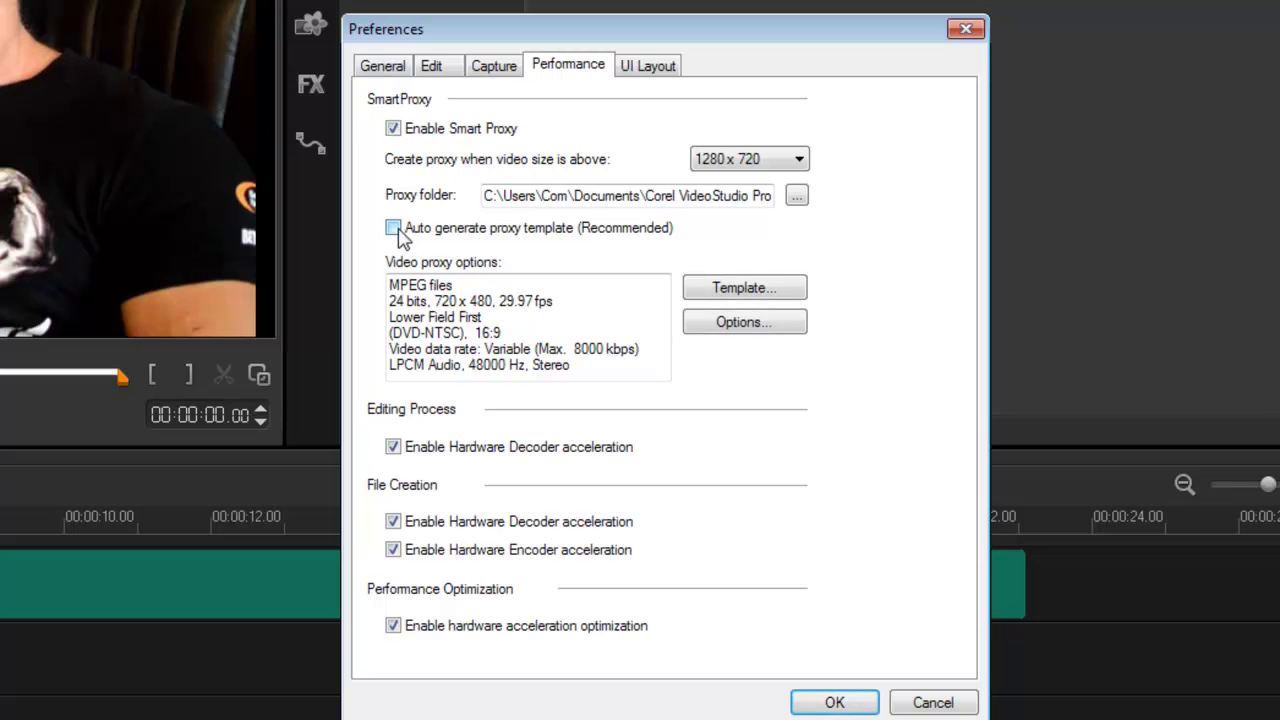
Step: Create a new proxy movie template named 'HD' in the template manager
click(736, 290)
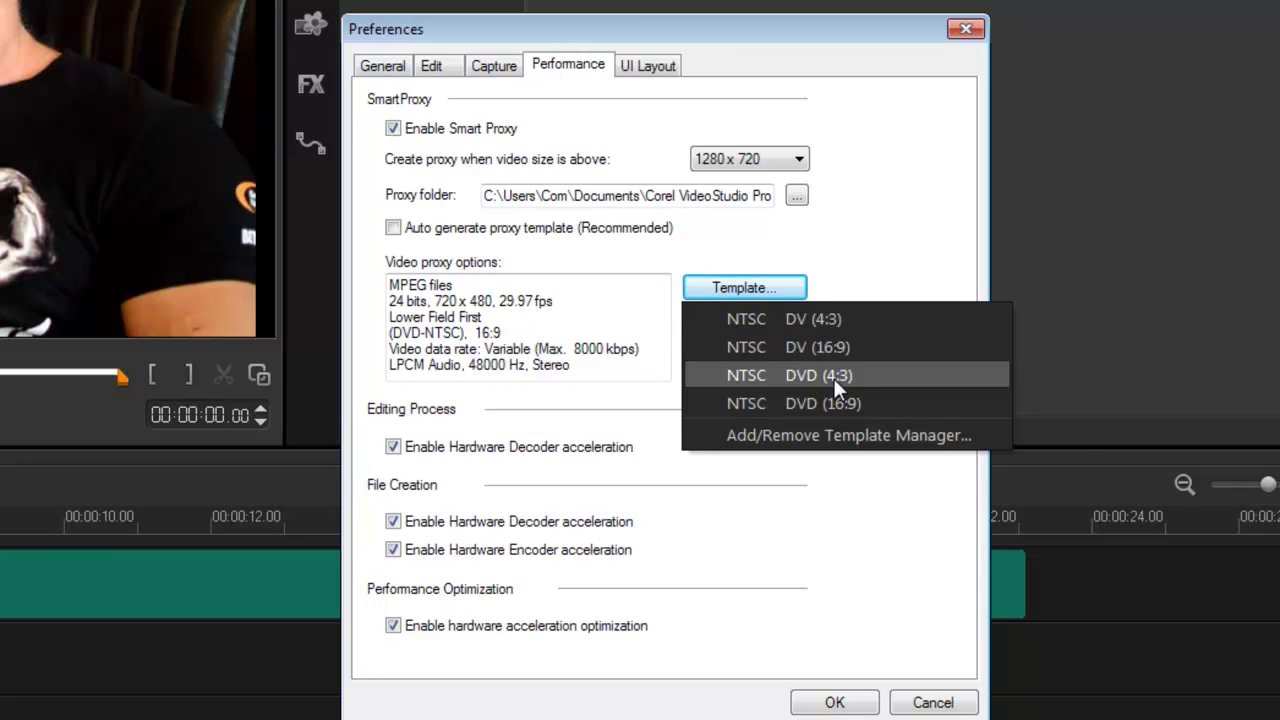
click(848, 436)
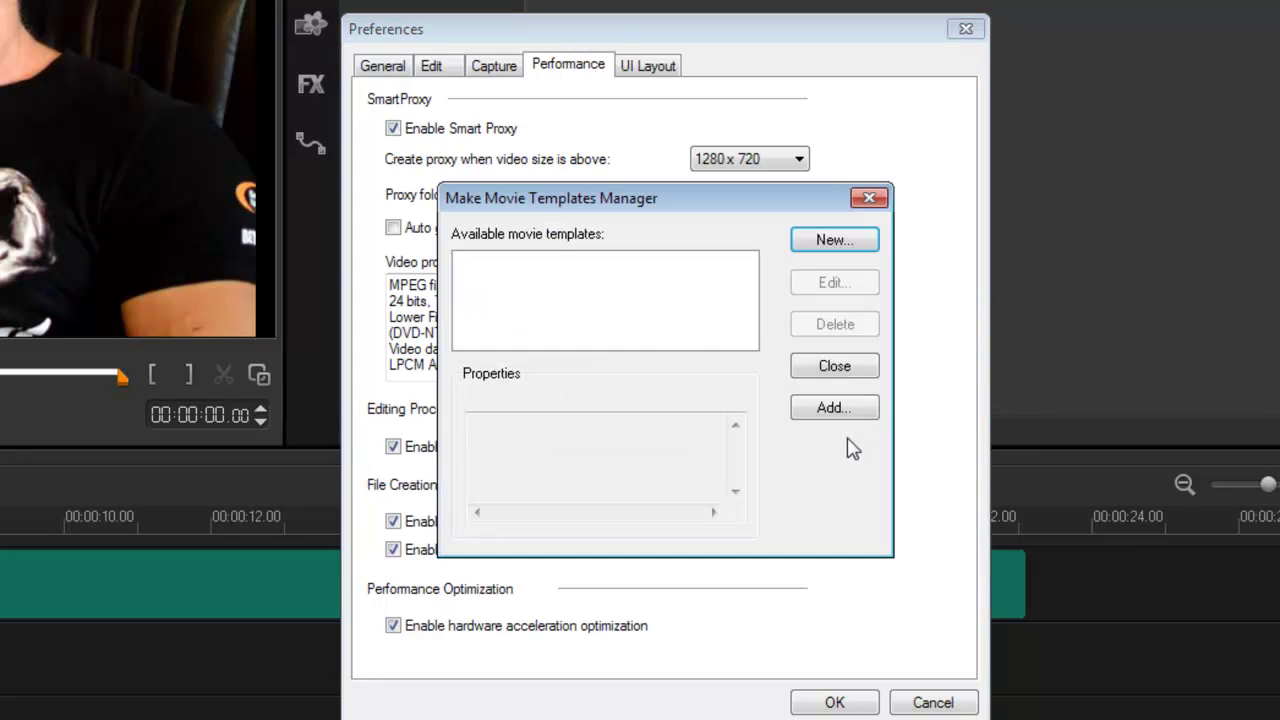
click(828, 245)
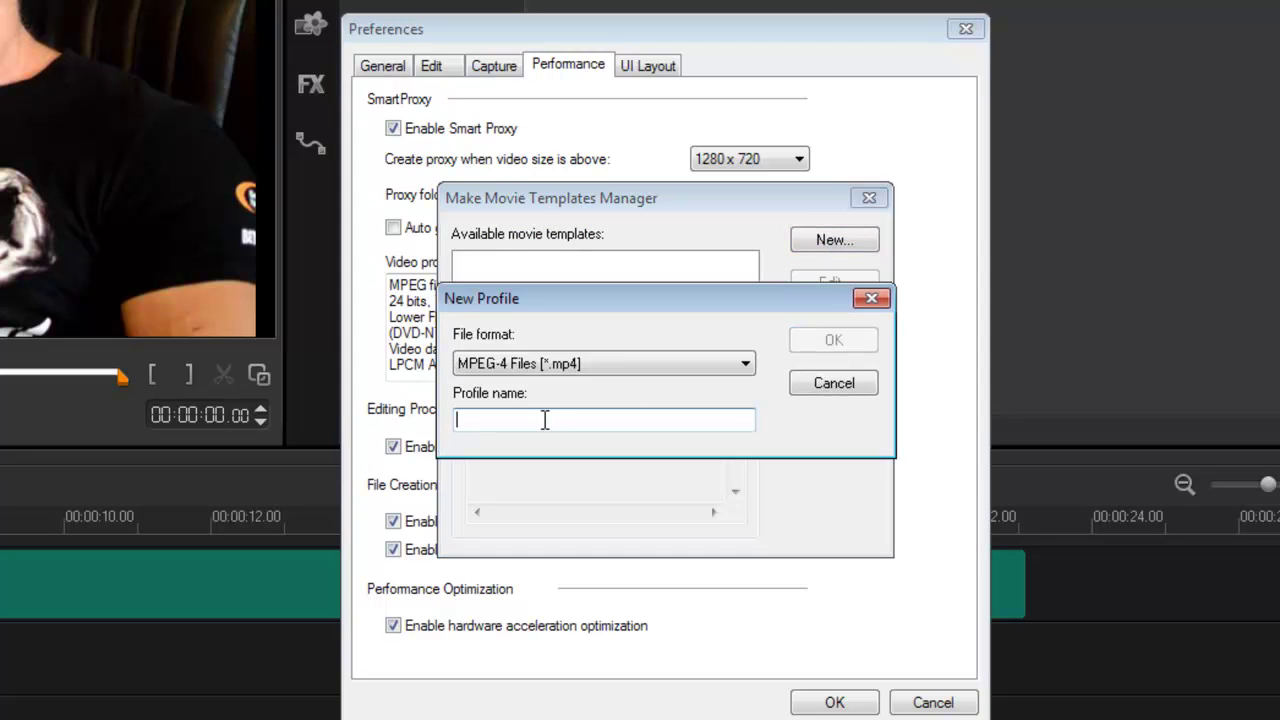
text(HD)
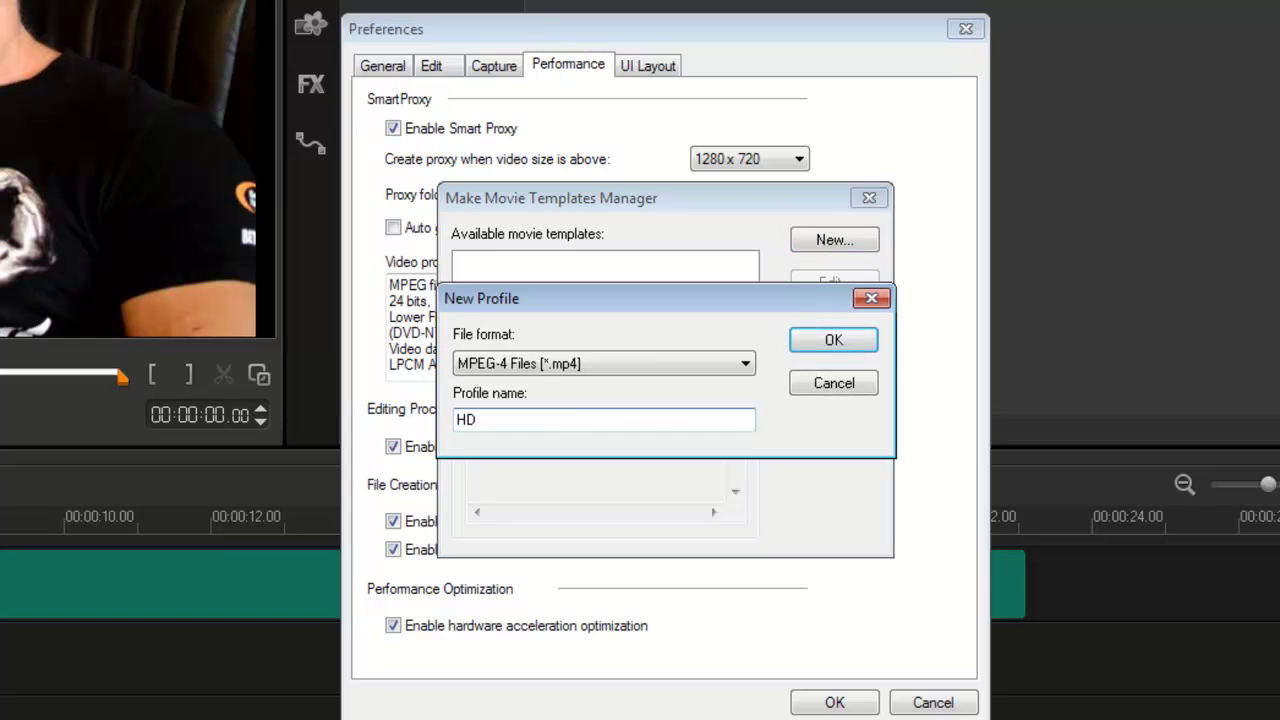
click(809, 340)
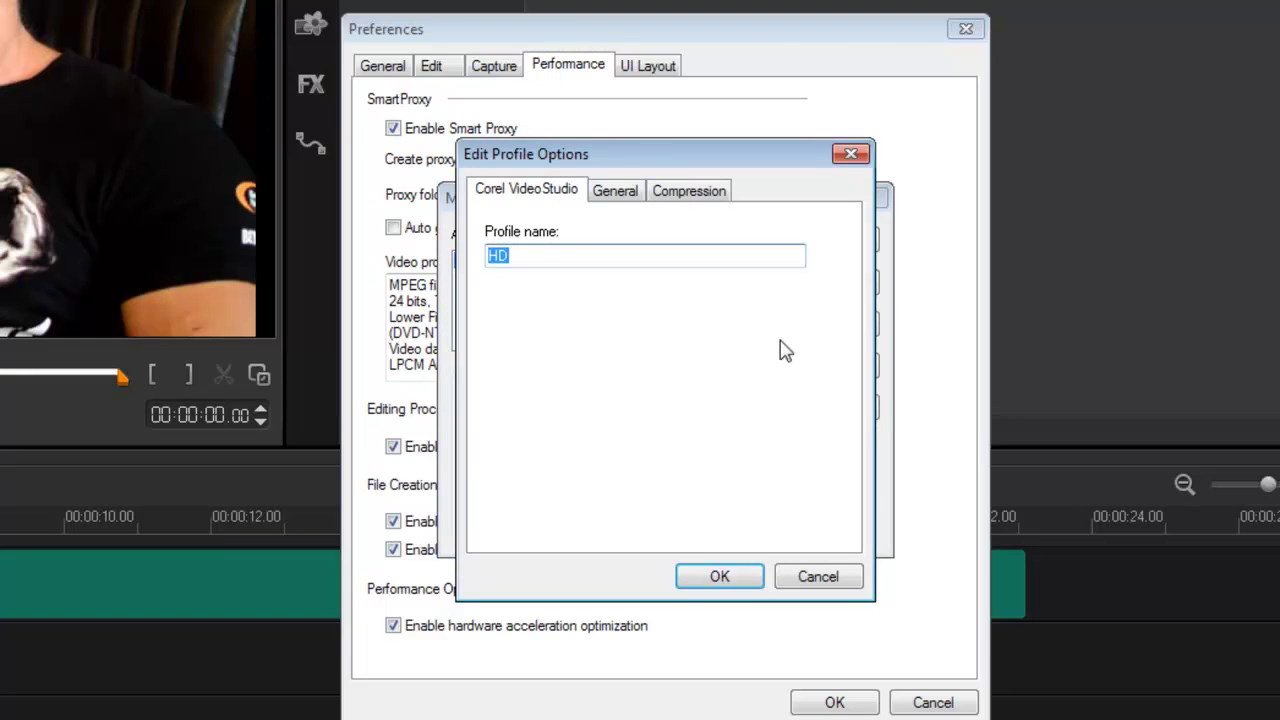
Step: Set the HD template's frame rate to 29.970 frames/sec, keeping Frame-based frame type
click(632, 196)
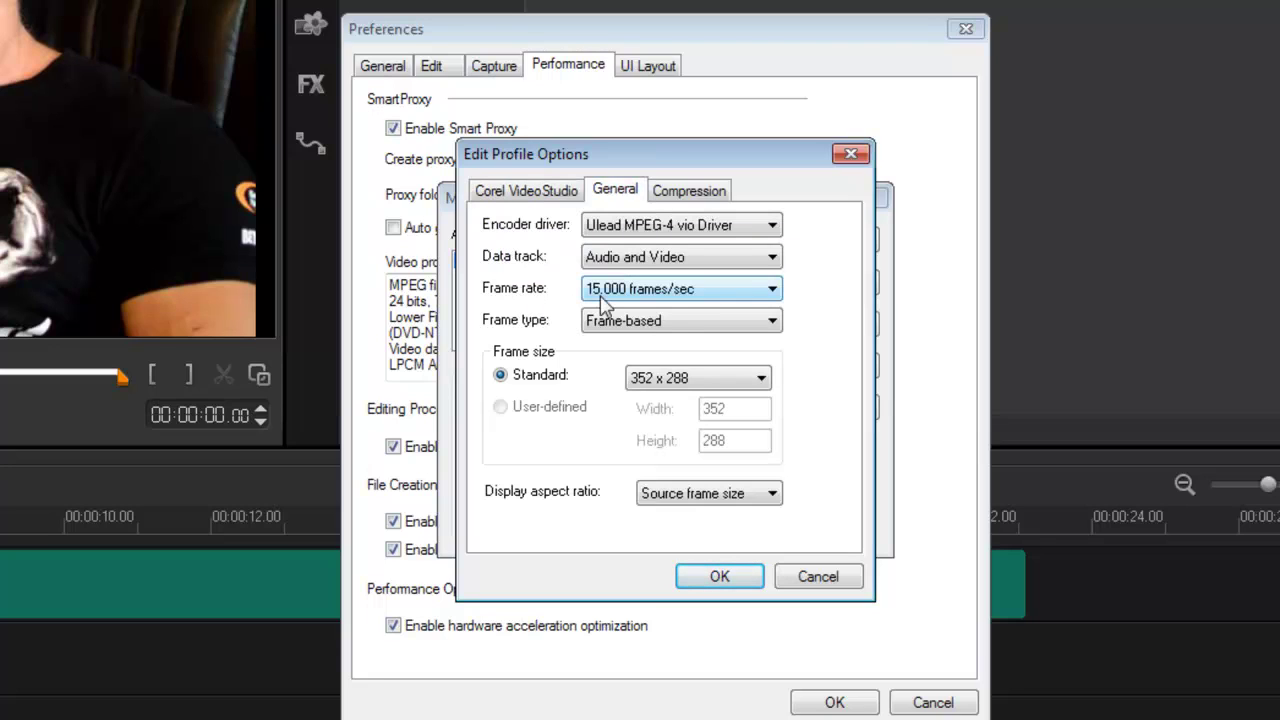
click(769, 290)
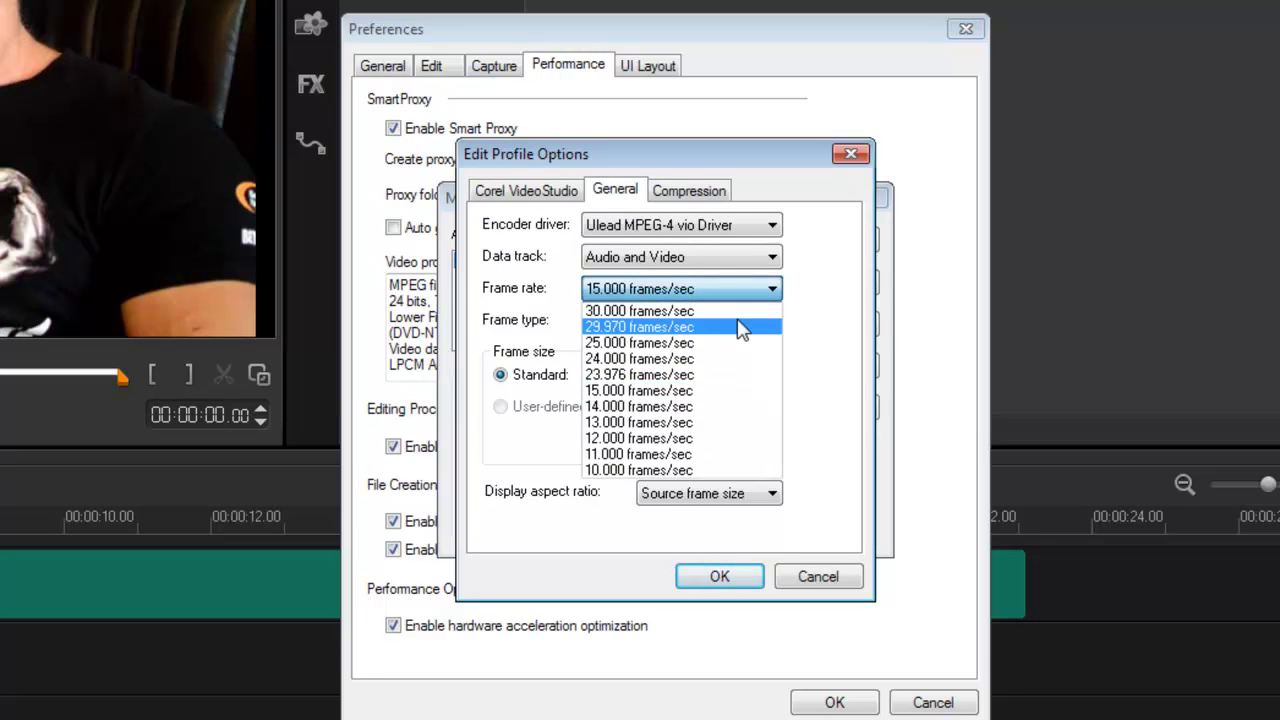
click(741, 327)
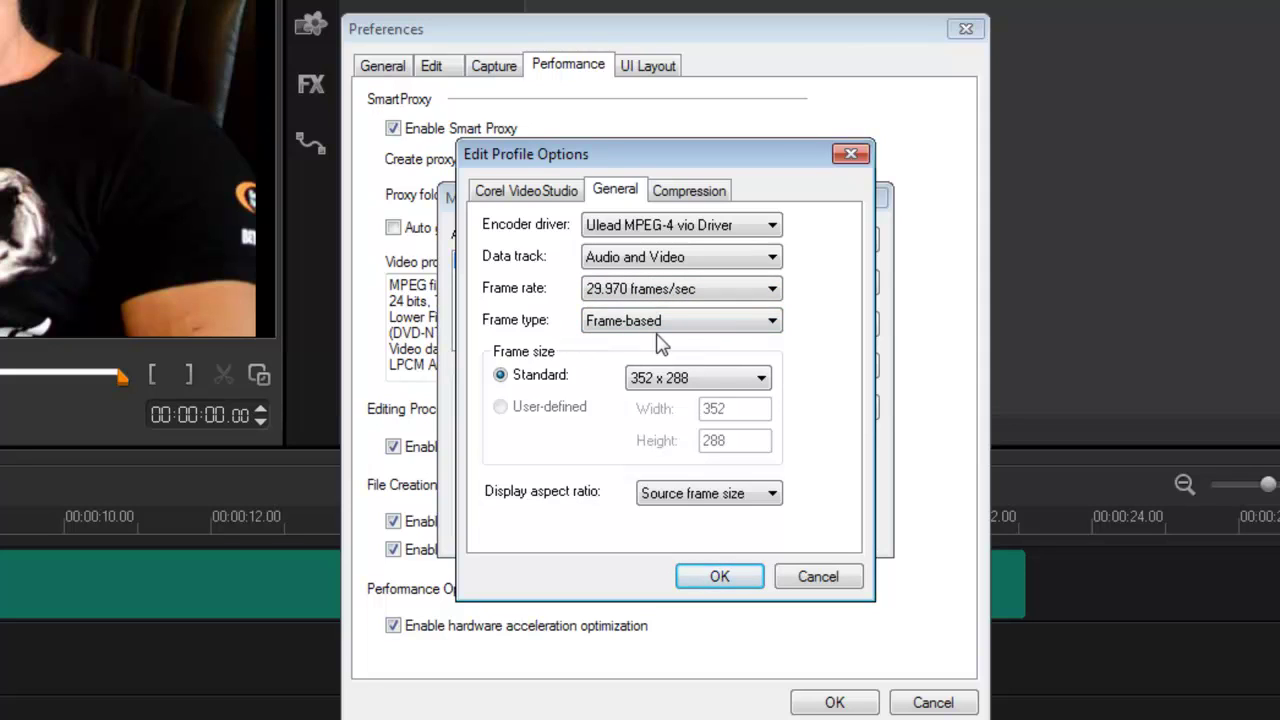
click(771, 328)
click(769, 330)
click(706, 192)
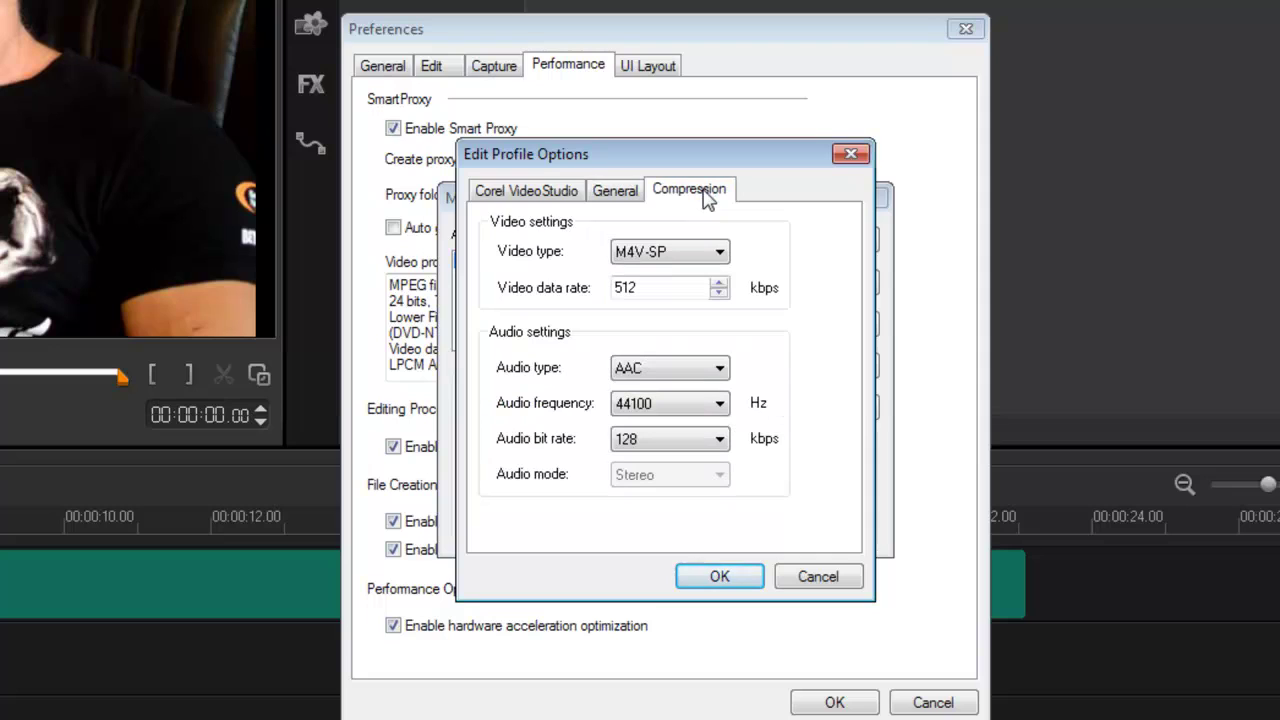
Step: Set the HD template's video type to H.264-HIGH with a 4000 kbps data rate
click(720, 253)
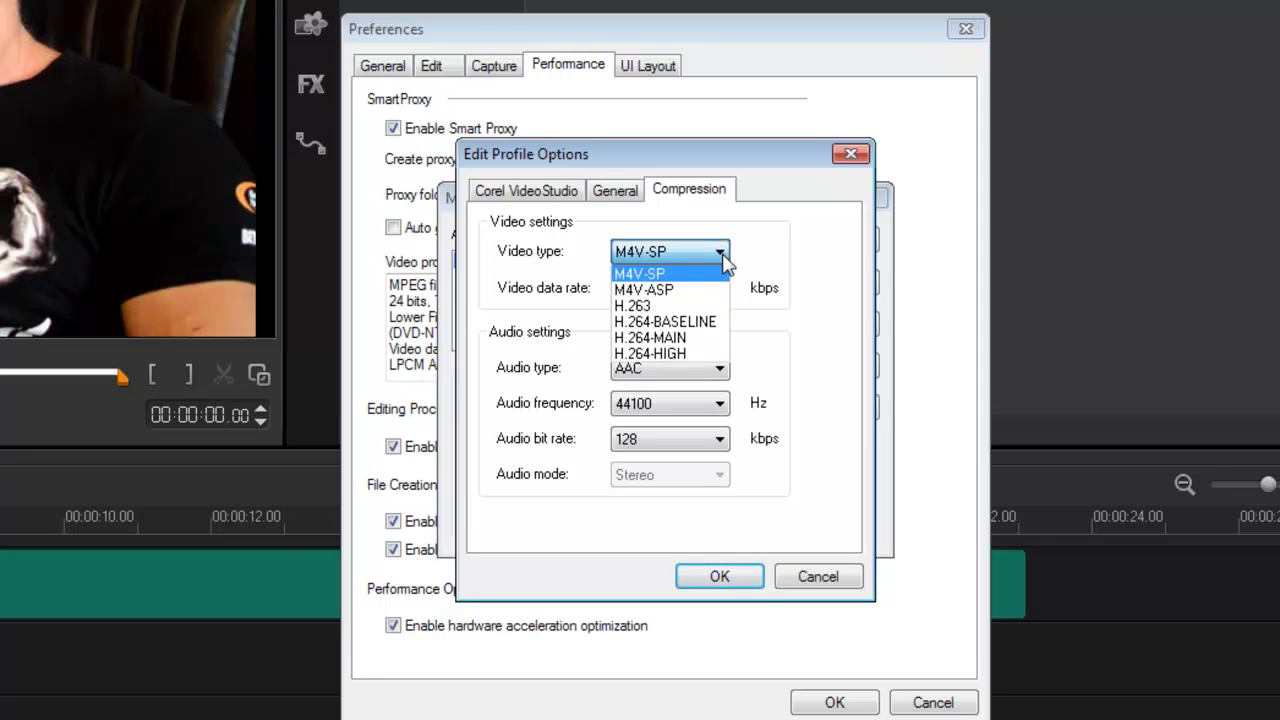
click(678, 355)
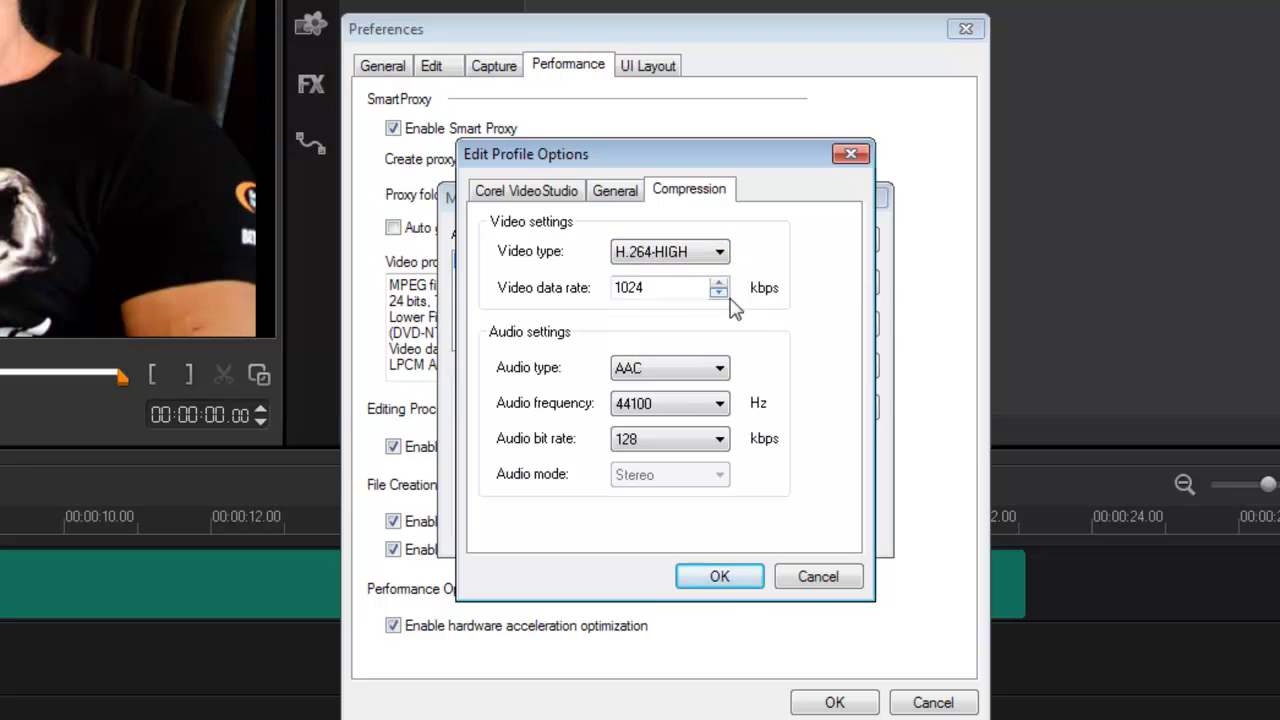
double_click(619, 293)
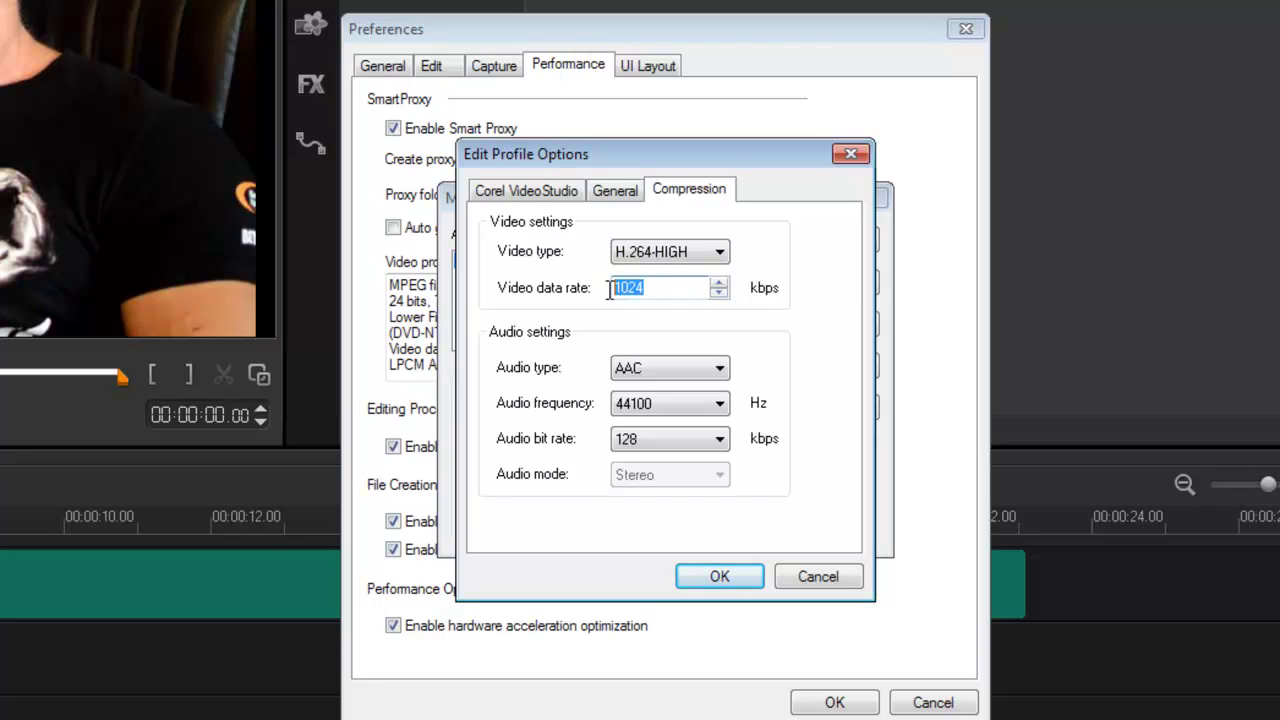
text(4000)
Step: Set the HD template's frame size to 1280 x 720 and save the profile
click(604, 201)
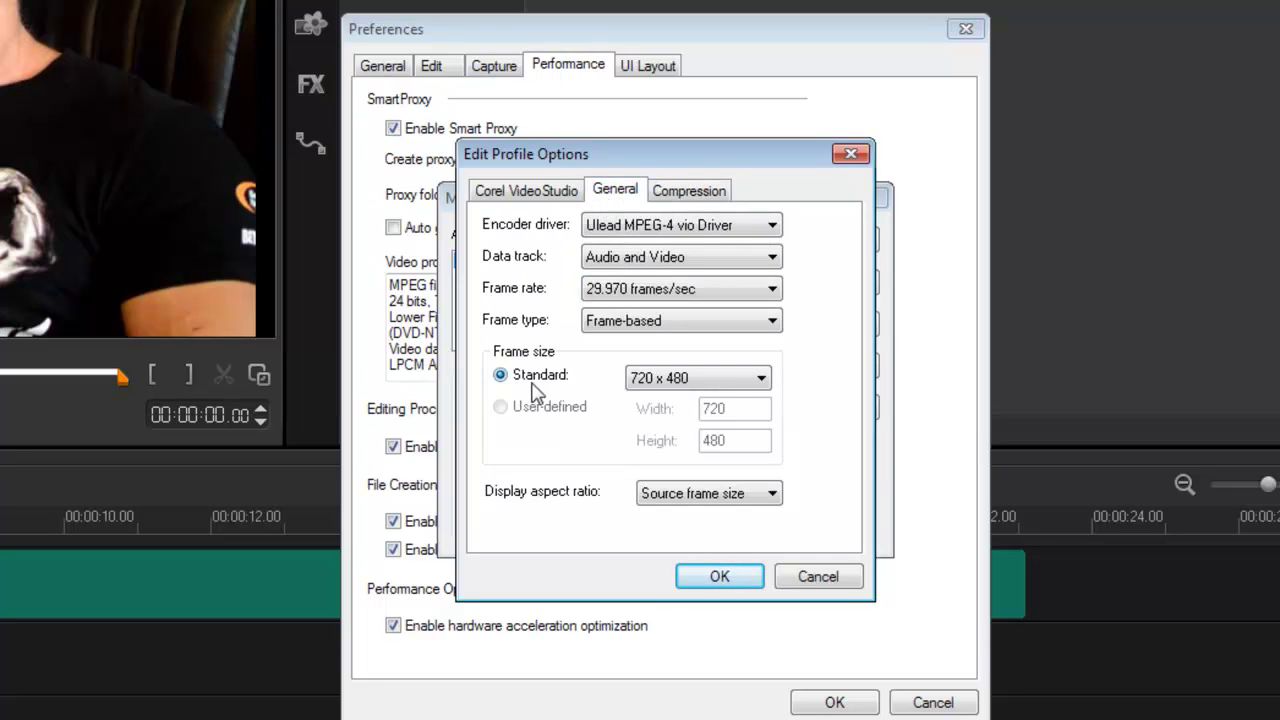
click(763, 385)
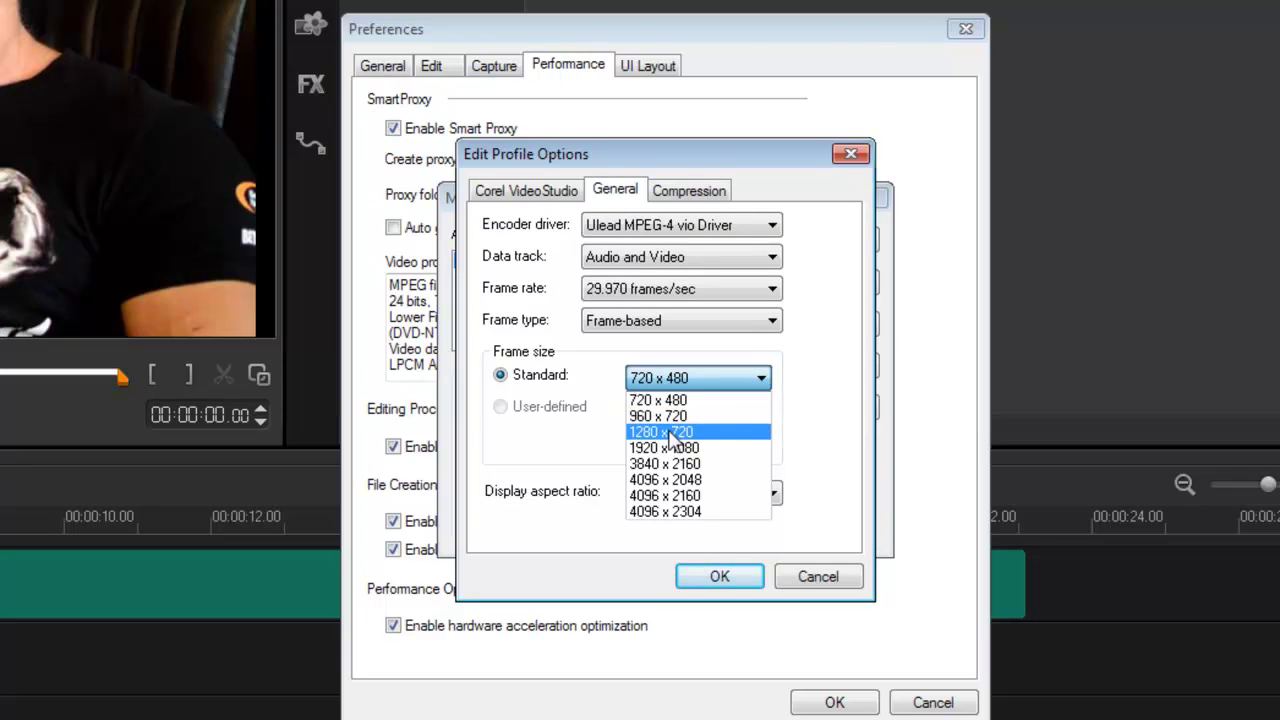
click(670, 433)
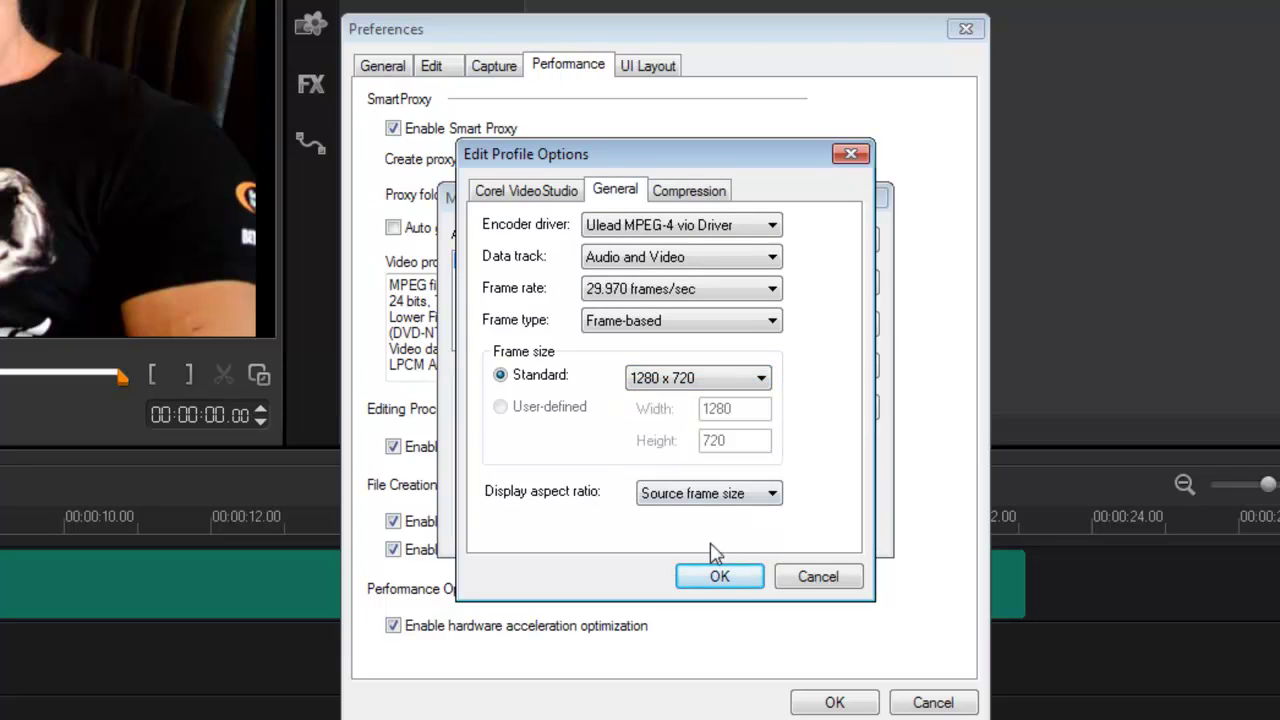
click(717, 578)
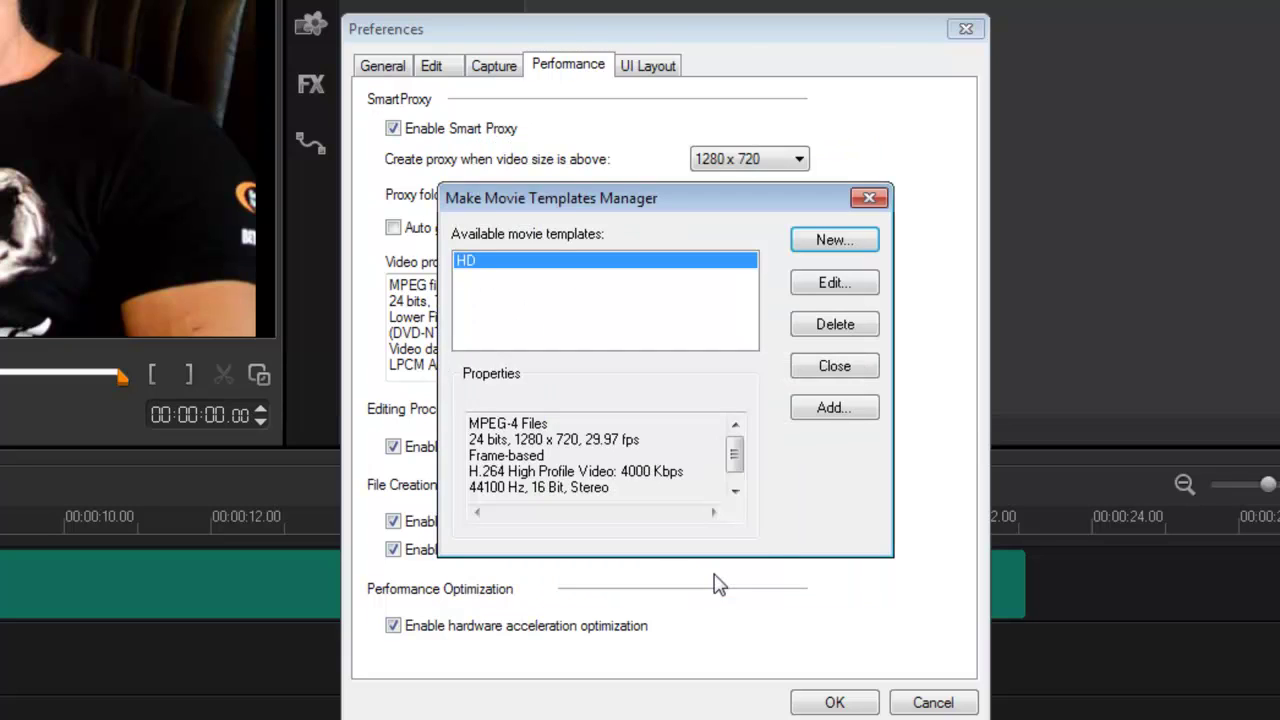
Step: Close the template manager, choose HD as the proxy template, and enable 'Auto generate proxy template'
click(832, 368)
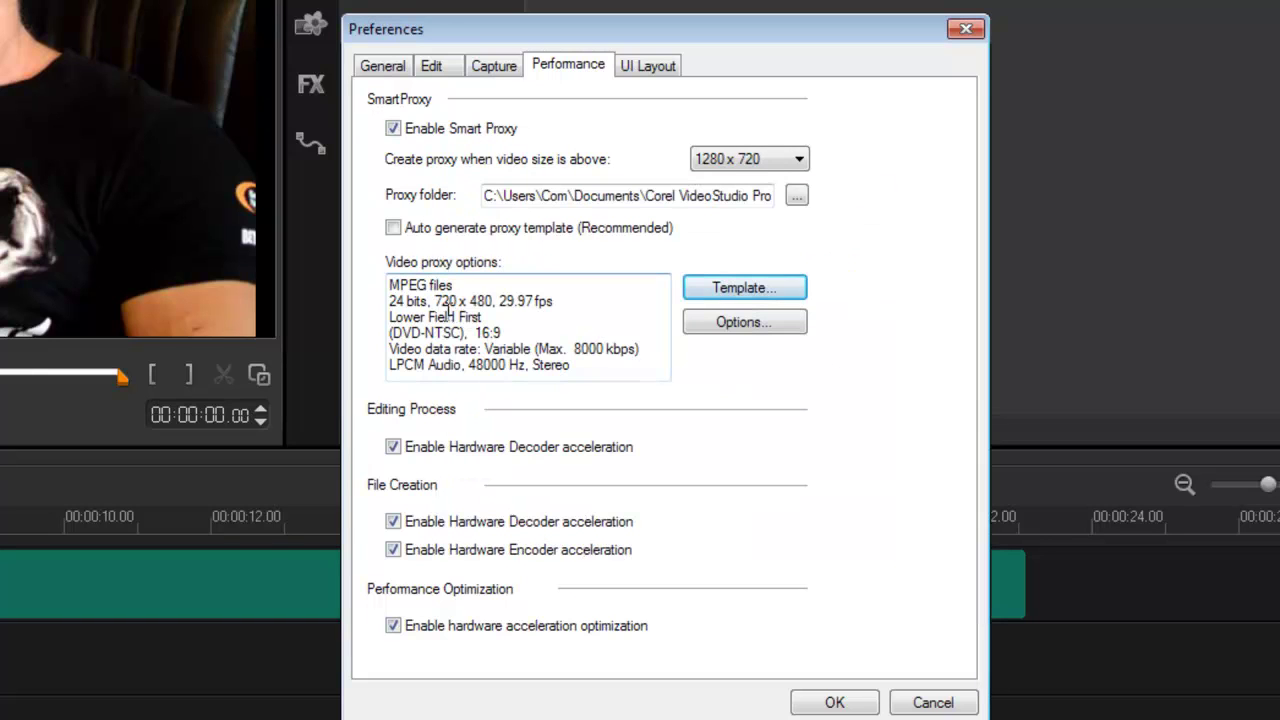
click(743, 298)
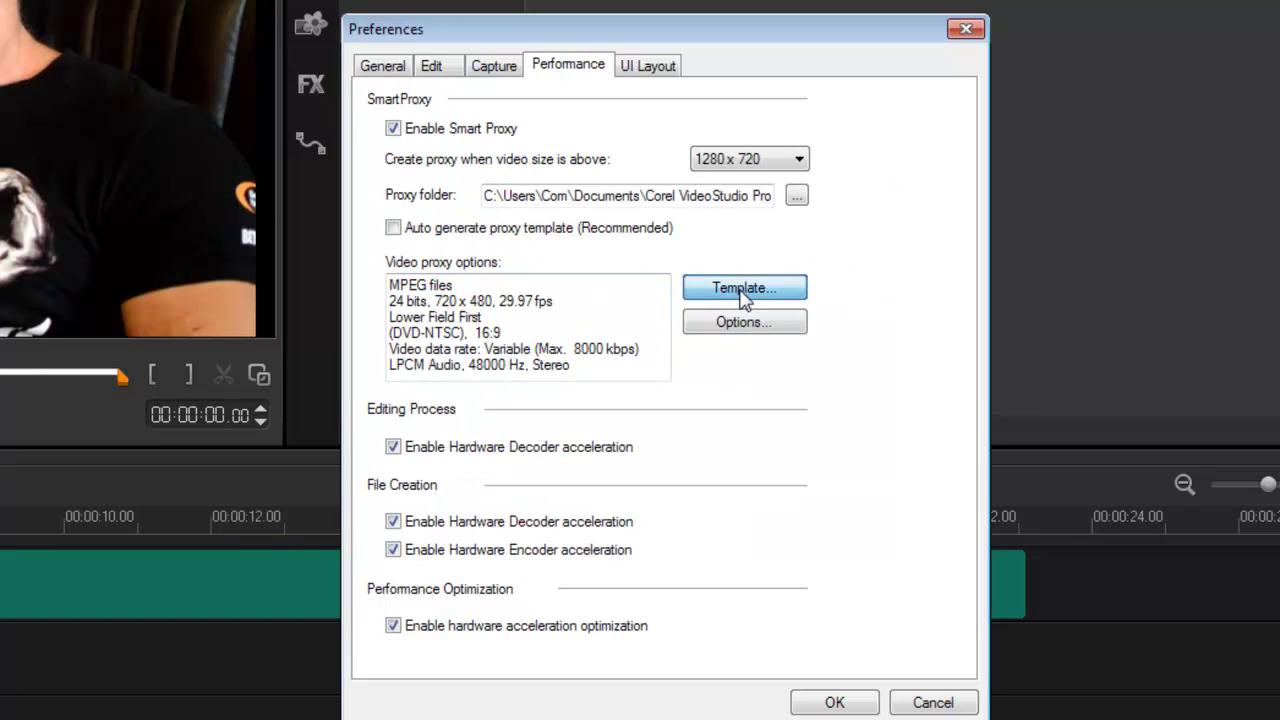
click(789, 438)
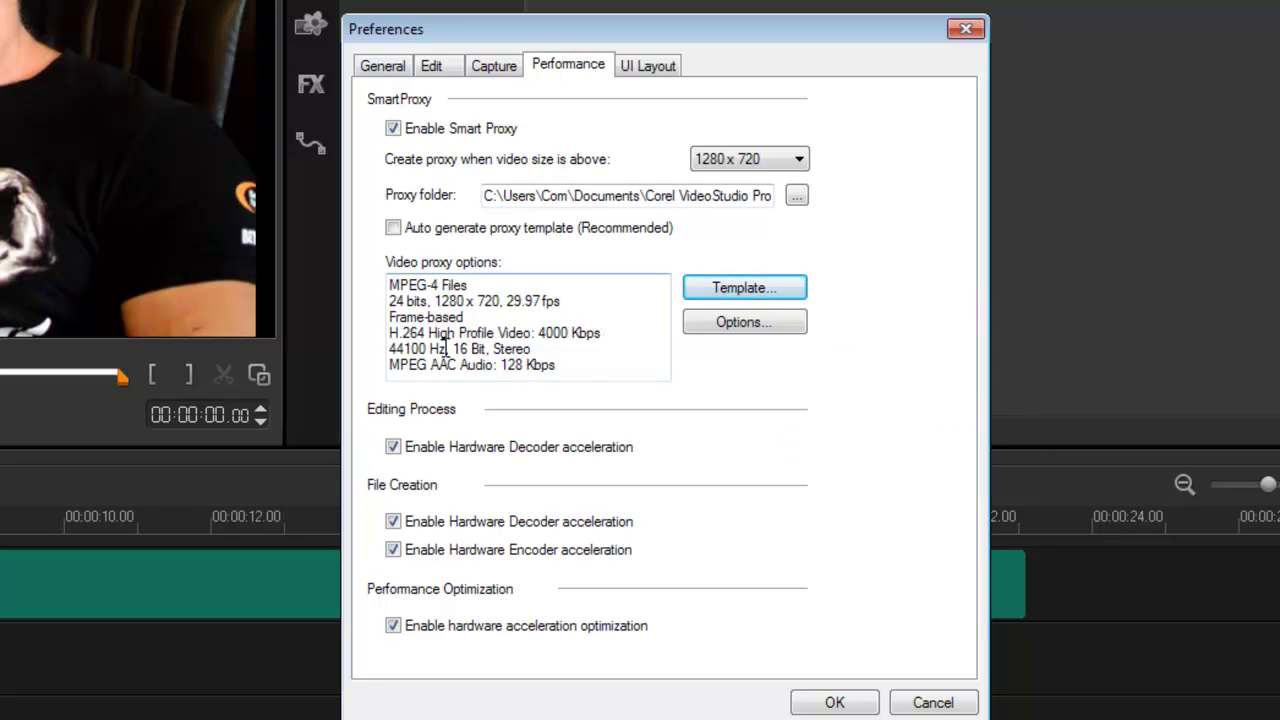
click(394, 229)
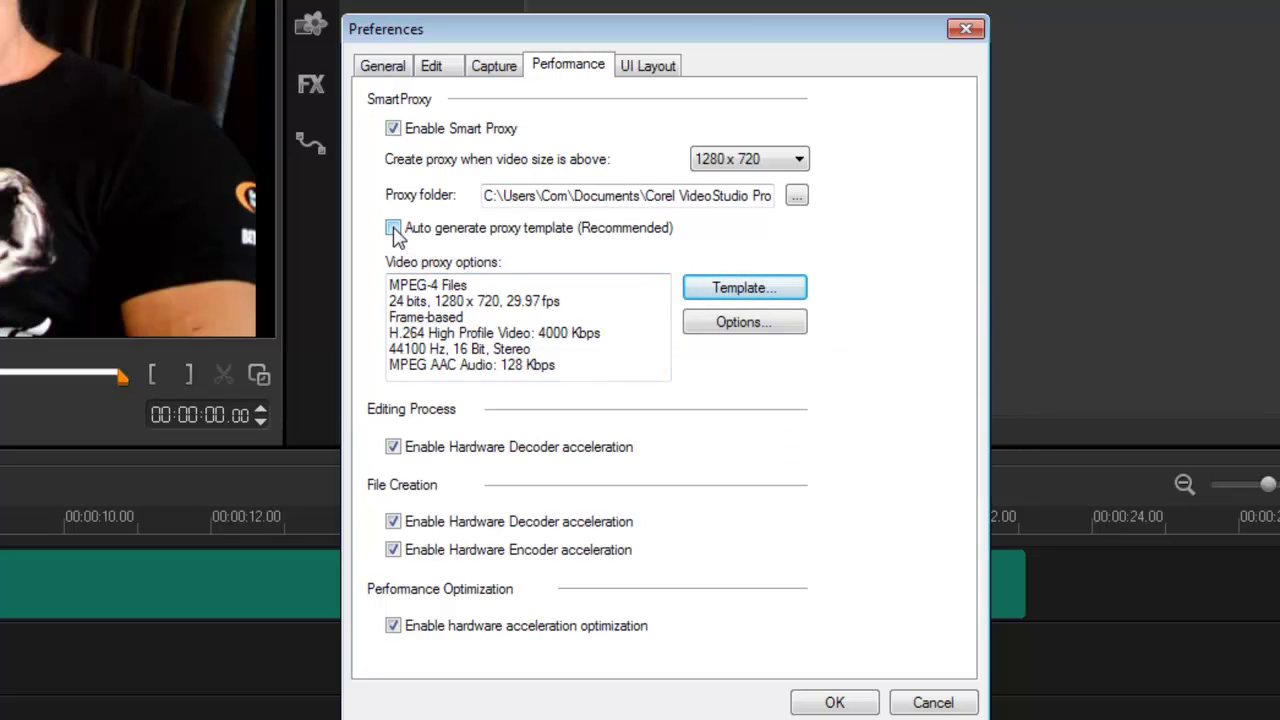